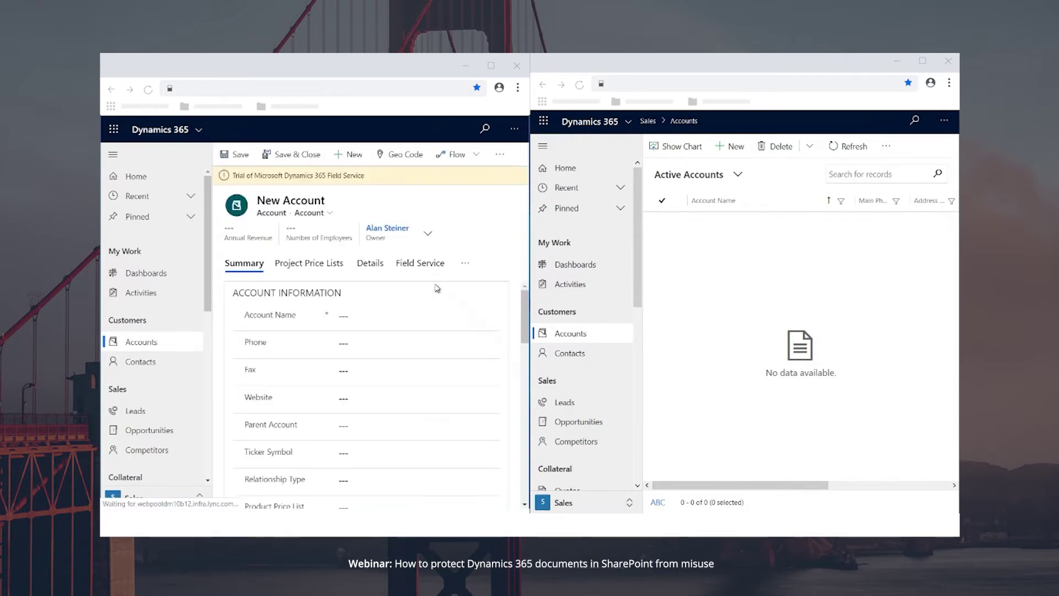
# - Name the new account AdexTech and save the record
pyautogui.click(363, 319)
pyautogui.write('AdexTec')
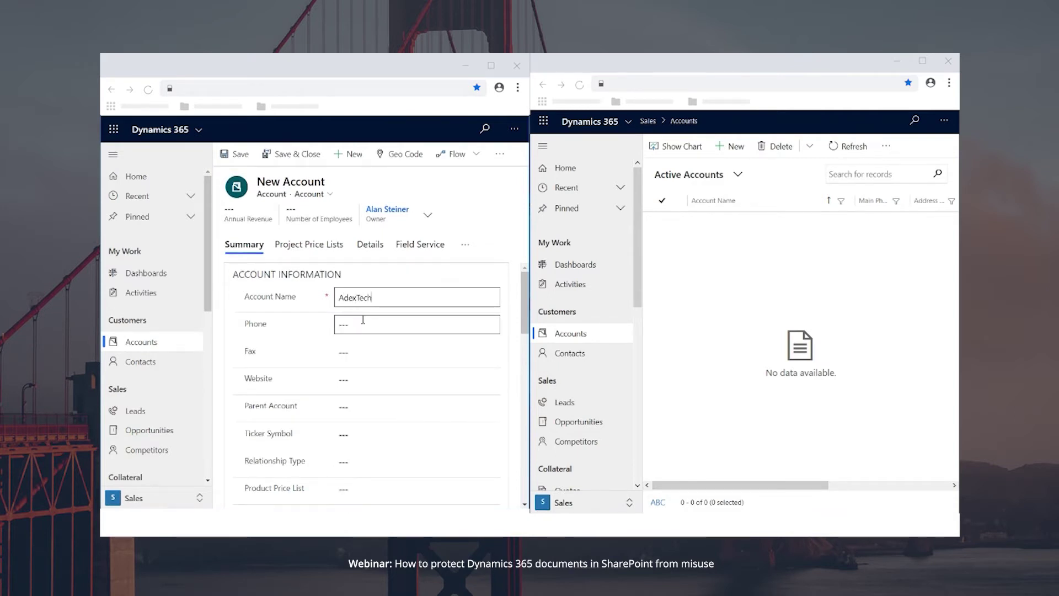
pyautogui.write('h')
pyautogui.hotkey('ctrl', 's')
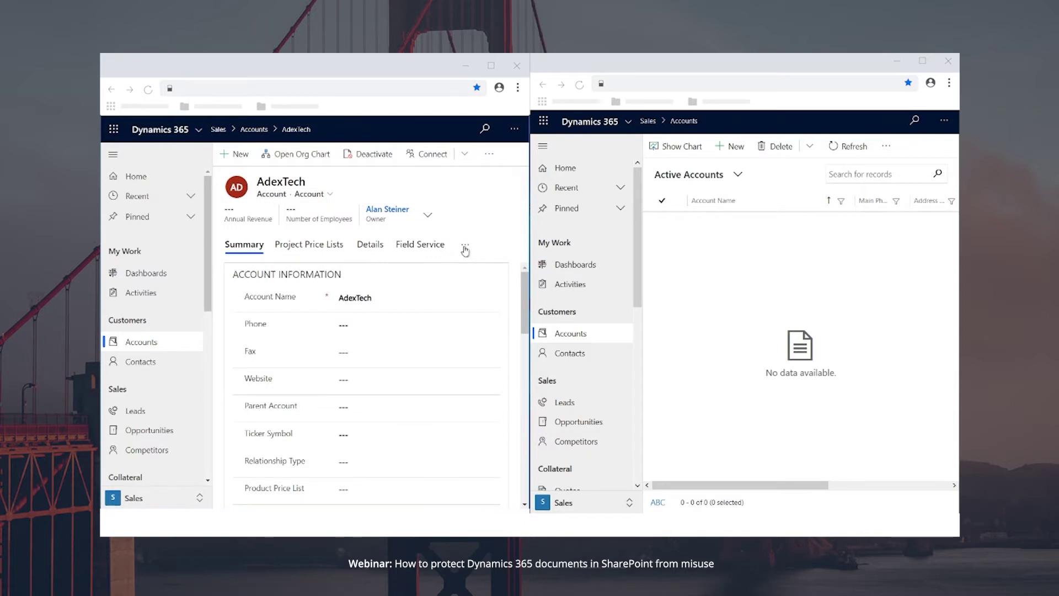
# - Upload the A.Datum X Series Digital Camera presentation to the AdexTech account's related documents
pyautogui.click(465, 247)
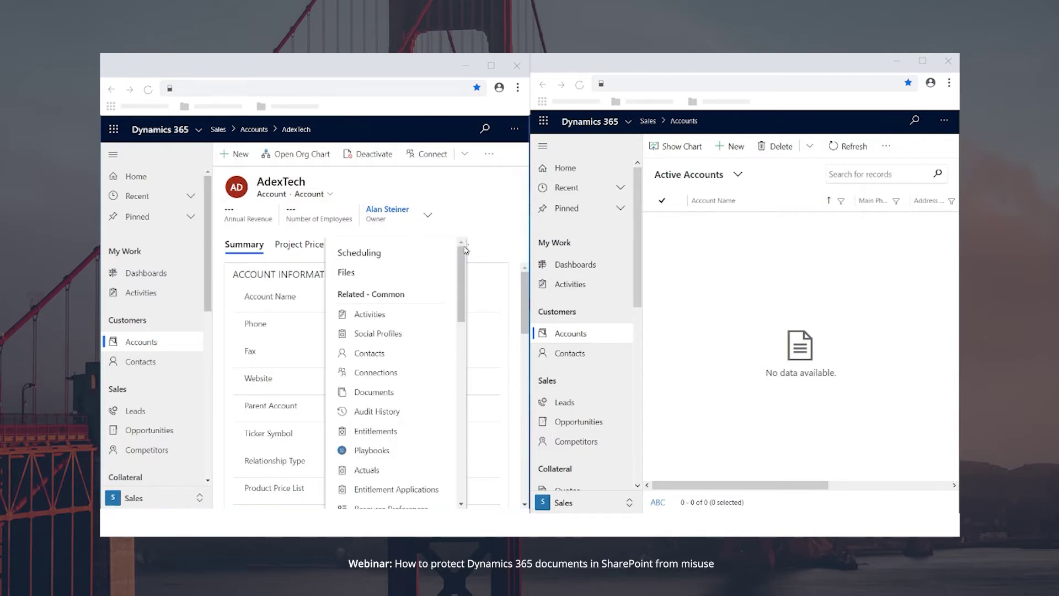
pyautogui.click(365, 393)
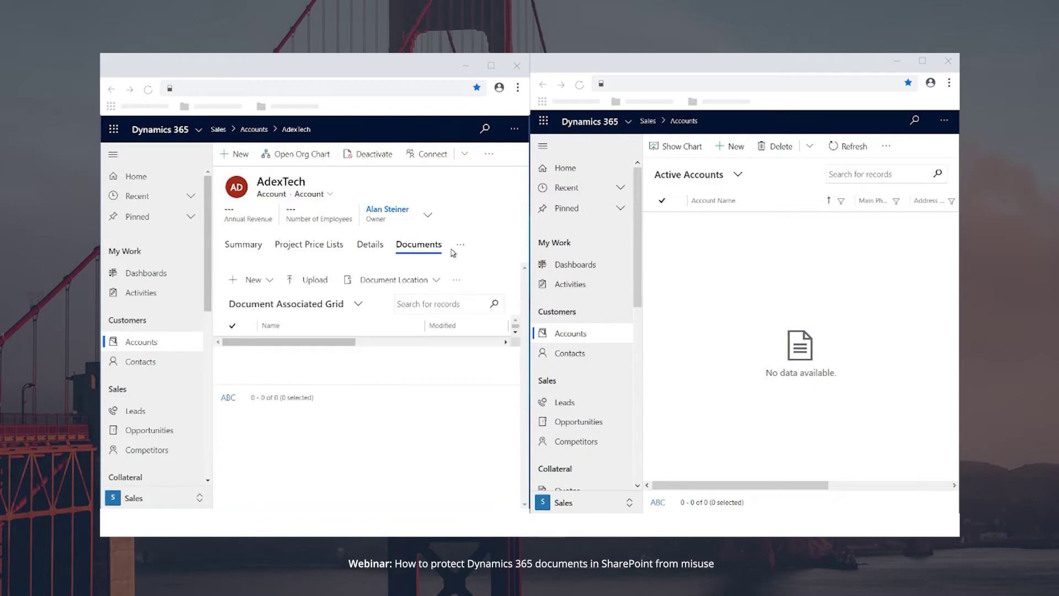
pyautogui.click(310, 286)
pyautogui.click(293, 269)
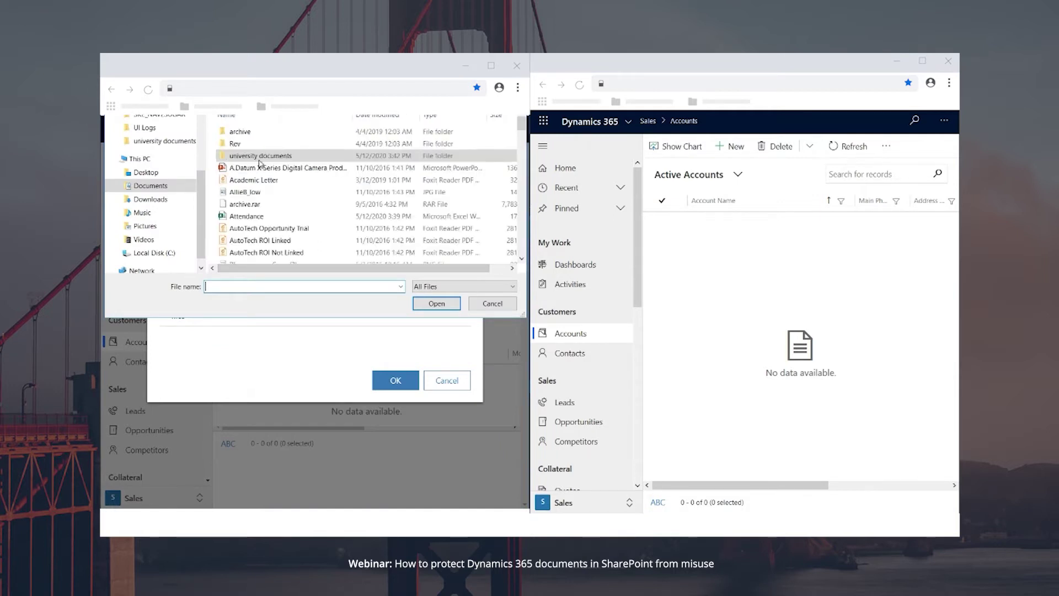
pyautogui.click(259, 168)
pyautogui.click(437, 303)
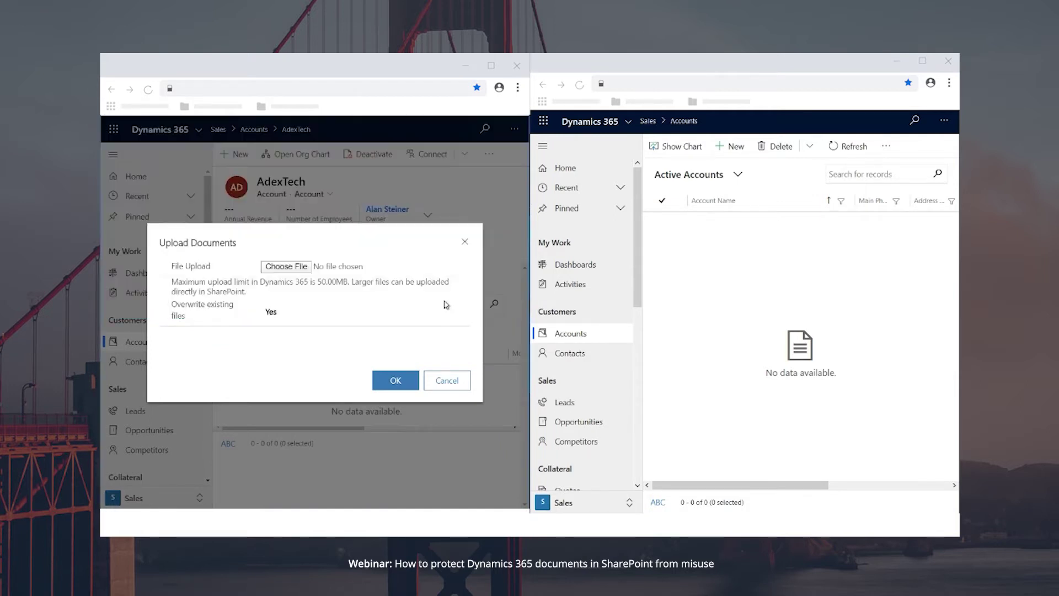
pyautogui.click(396, 381)
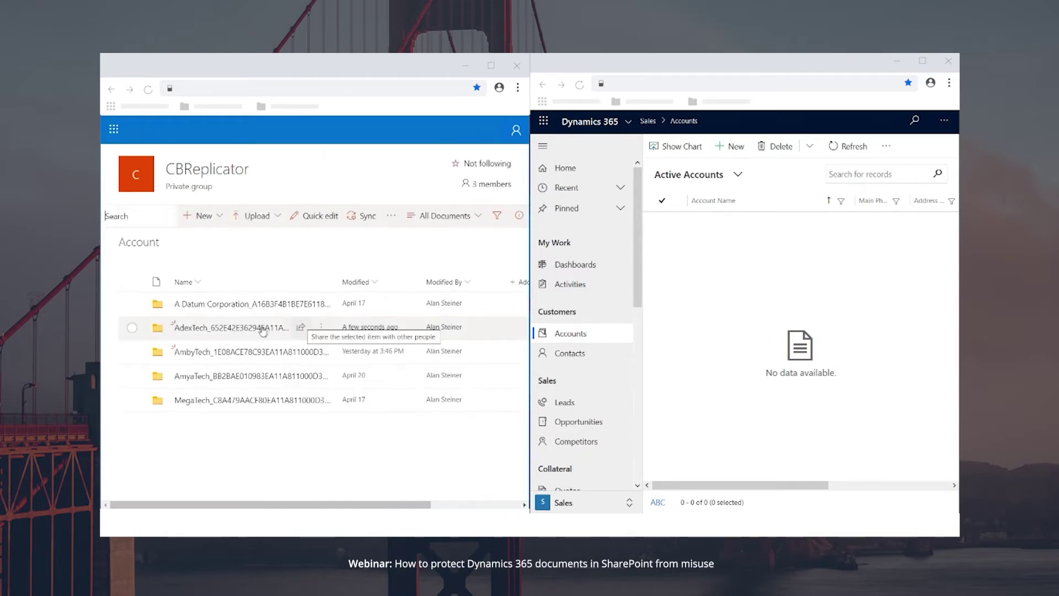
# - Open the AdexTech folder in SharePoint, and start replication in the CB Dynamics 365 to SharePoint Permissions Replicator
pyautogui.click(218, 328)
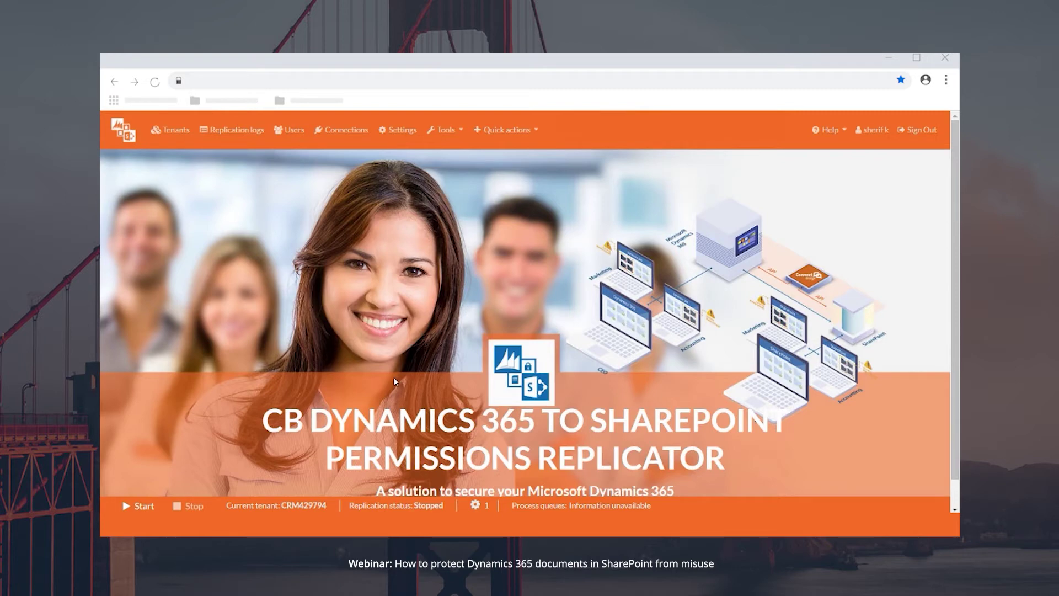
pyautogui.click(139, 506)
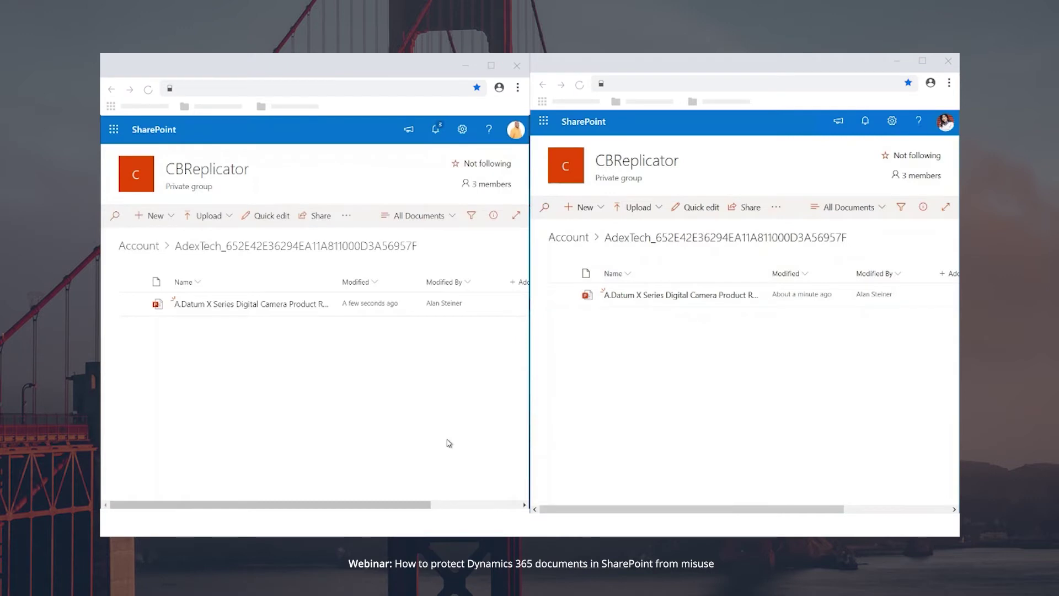
# - Return to the Account library in the second user's SharePoint session and reload it to check folder access
pyautogui.click(568, 237)
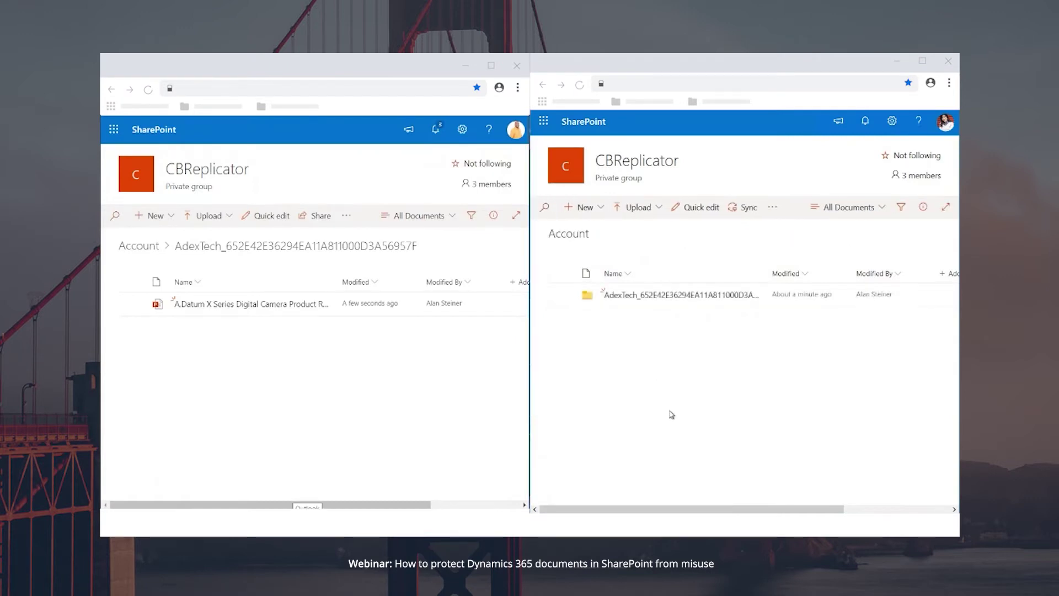
pyautogui.press('F5')
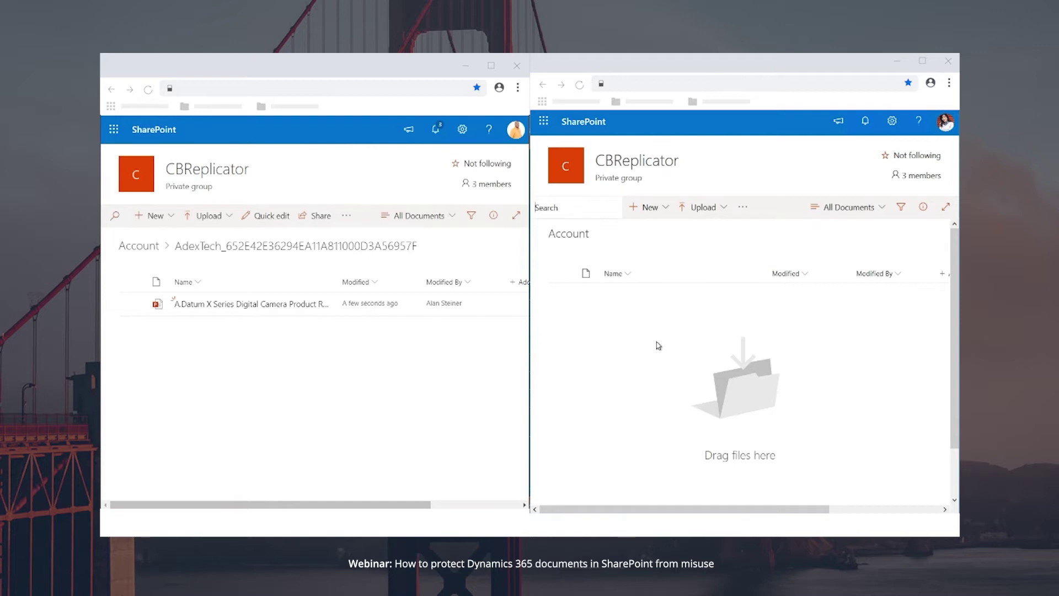
pyautogui.click(128, 249)
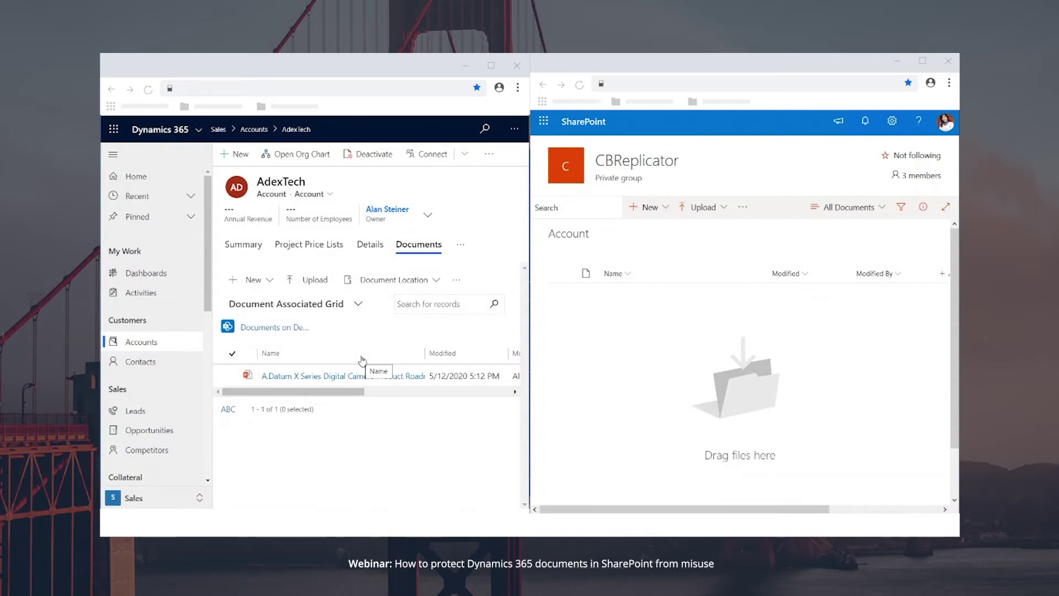
# - Start sharing the AdexTech account in Dynamics 365 and add the second user from the user lookup
pyautogui.click(495, 161)
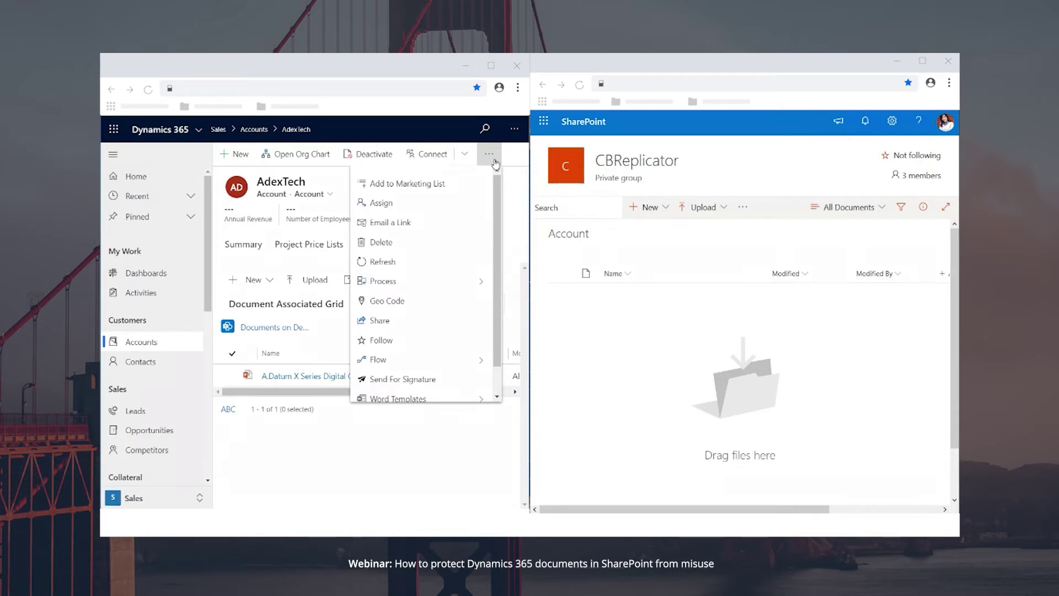
pyautogui.click(389, 328)
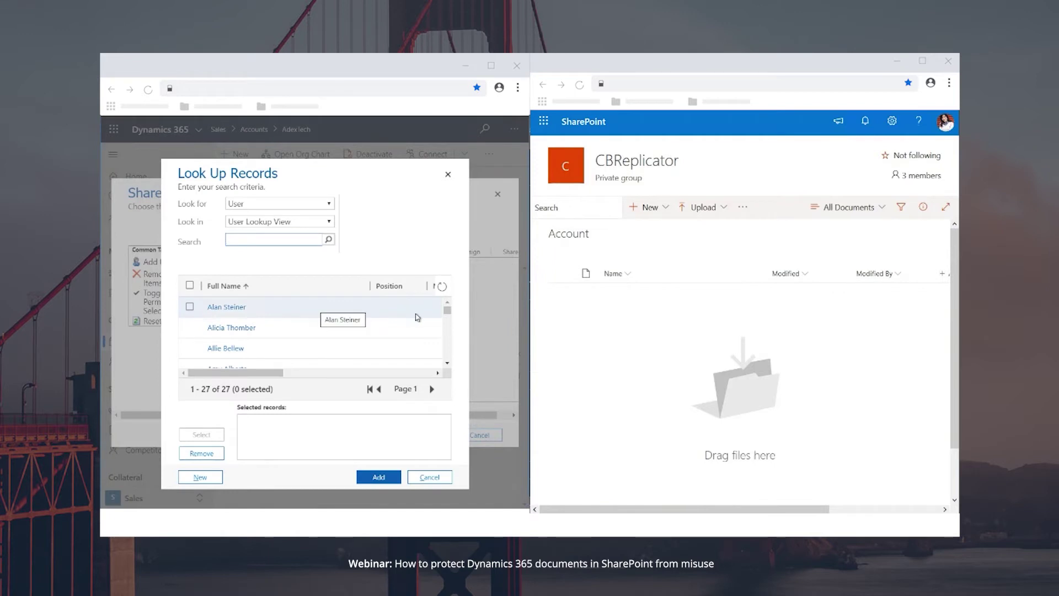
pyautogui.moveTo(449, 314); pyautogui.dragTo(447, 355)
pyautogui.click(190, 336)
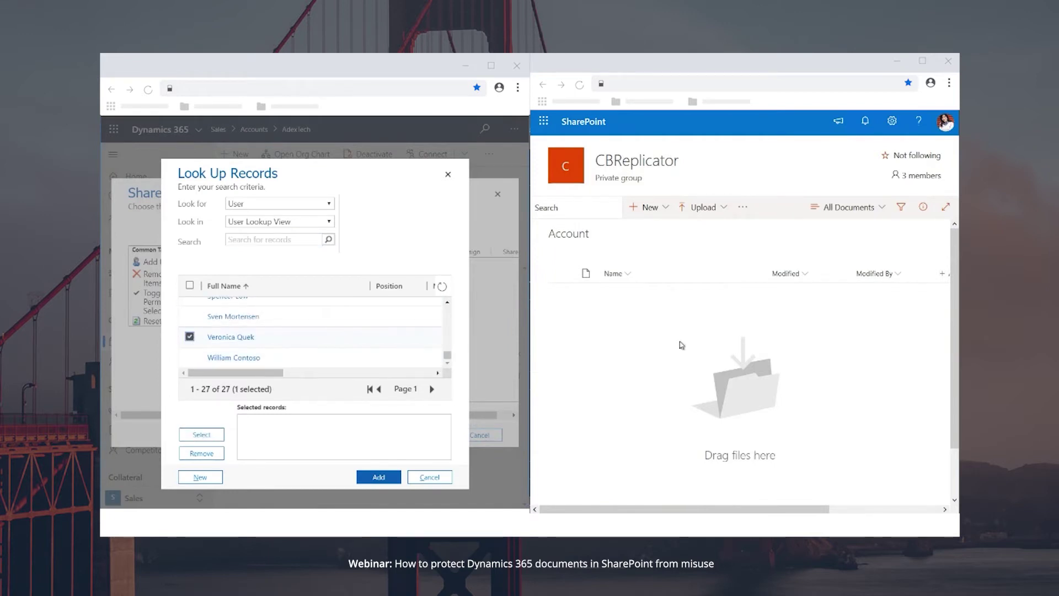
pyautogui.click(202, 434)
pyautogui.click(378, 477)
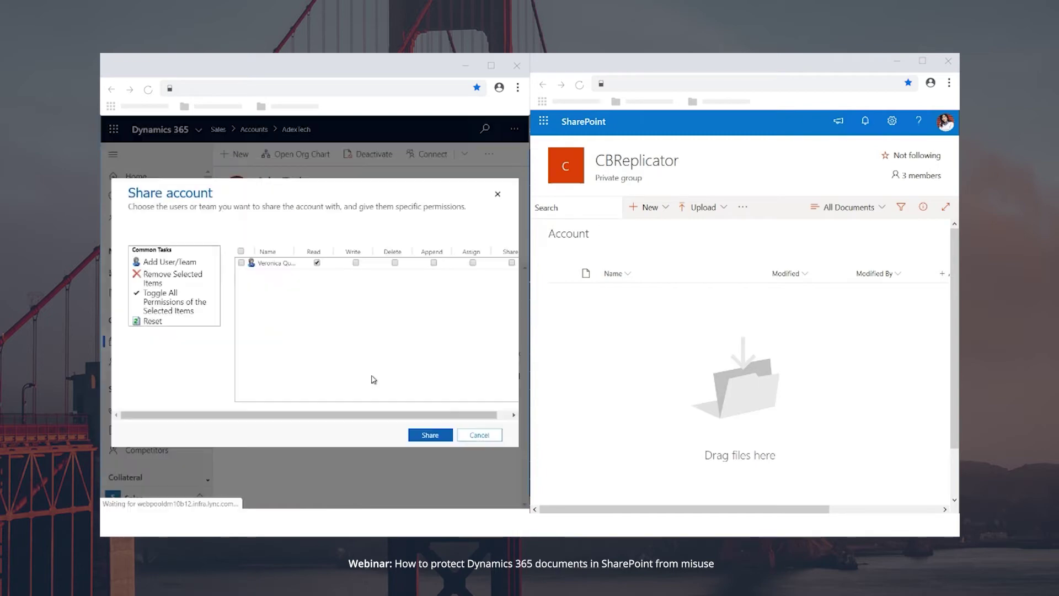
# - Grant the added user Write and Delete permissions and share the account
pyautogui.click(356, 263)
pyautogui.click(395, 263)
pyautogui.click(413, 435)
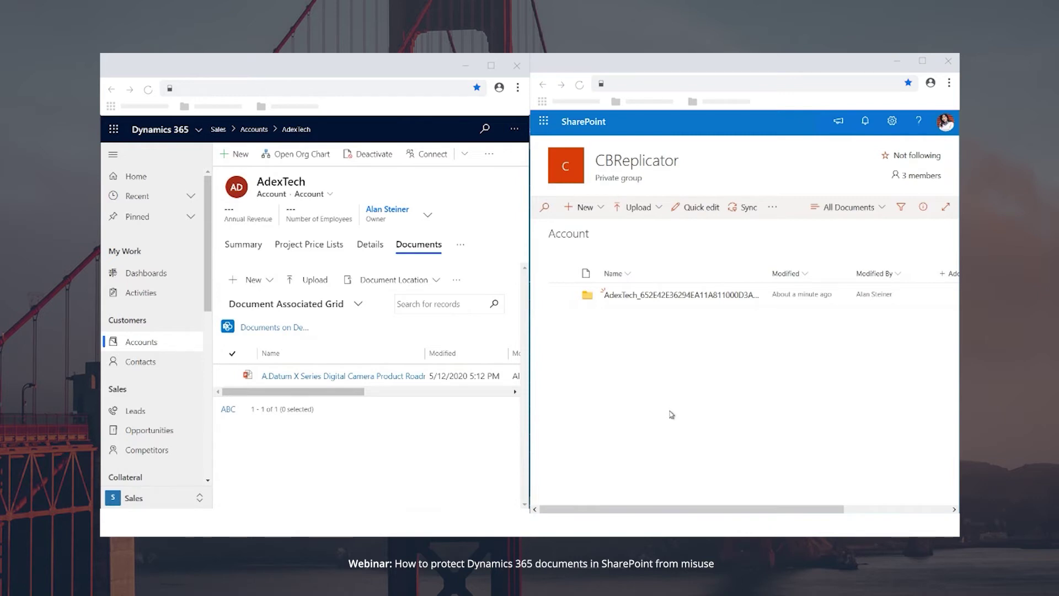
# - Inspect the AdexTech folder's contents in the second user's SharePoint session and return to the Account library
pyautogui.click(634, 294)
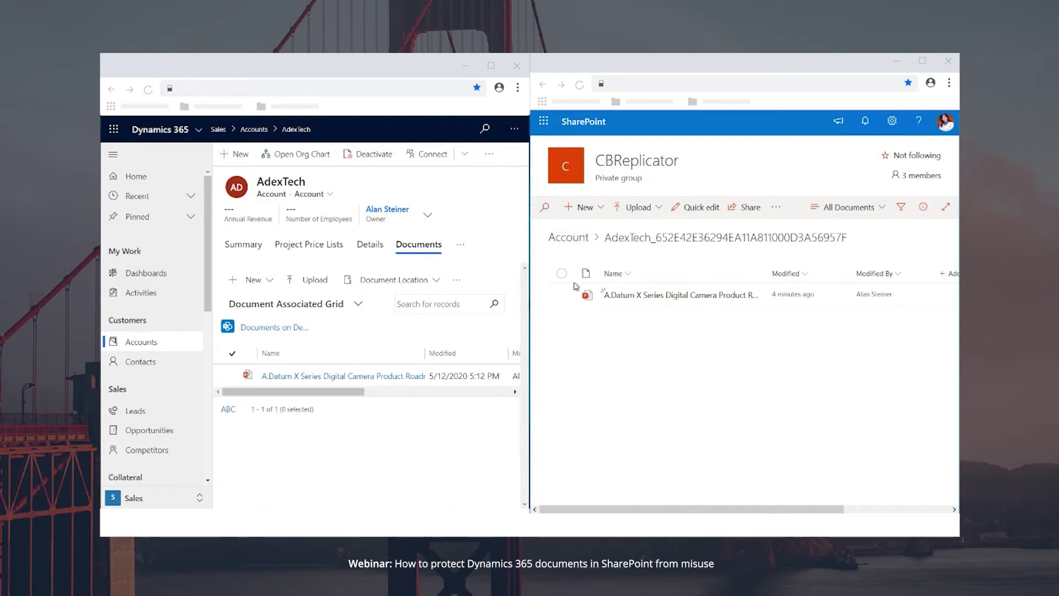
pyautogui.click(574, 238)
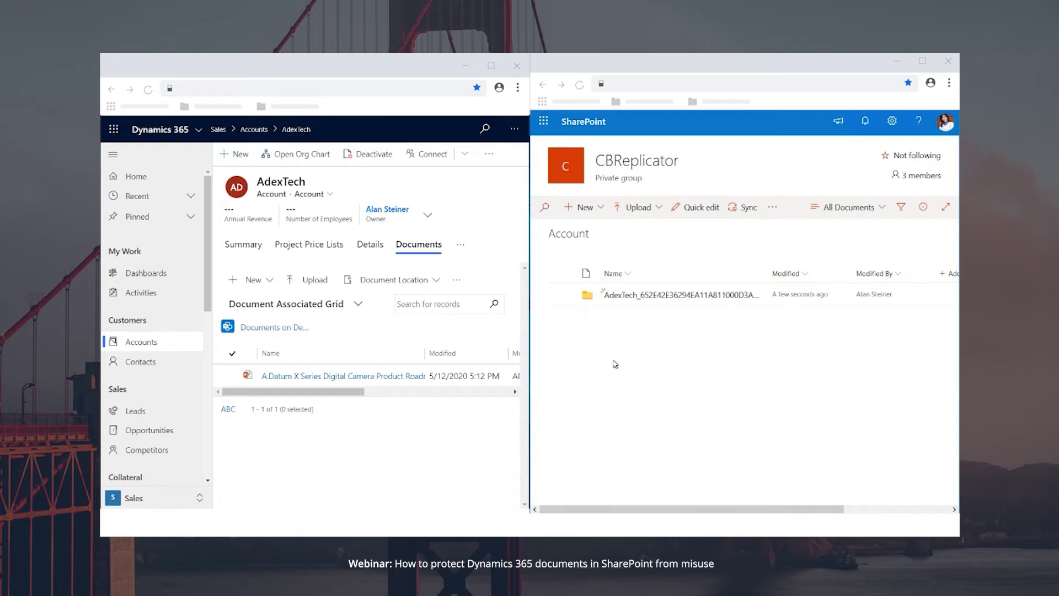
pyautogui.click(631, 296)
pyautogui.moveTo(631, 304)
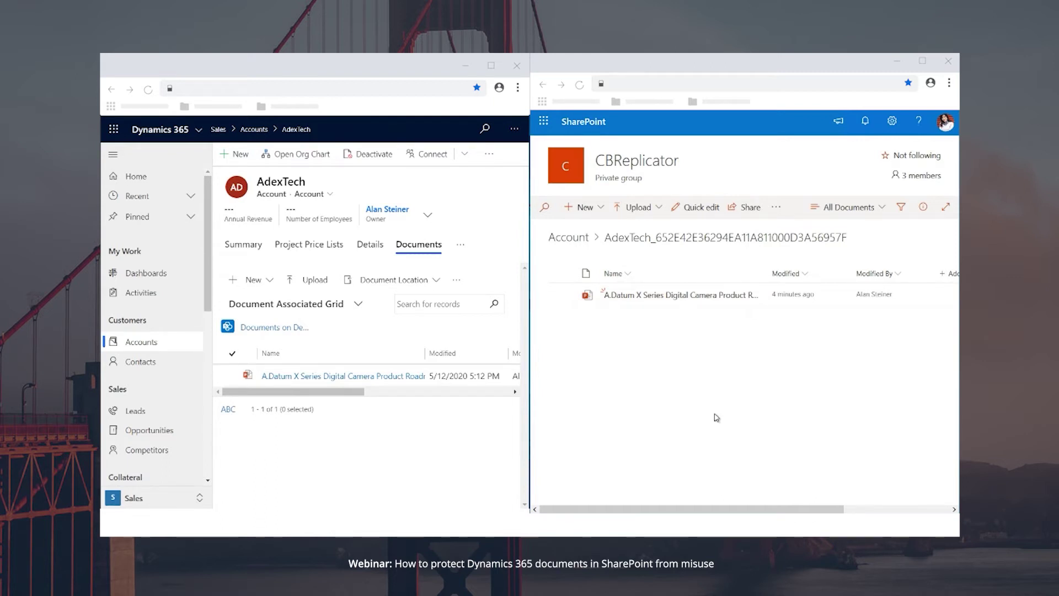
pyautogui.click(568, 237)
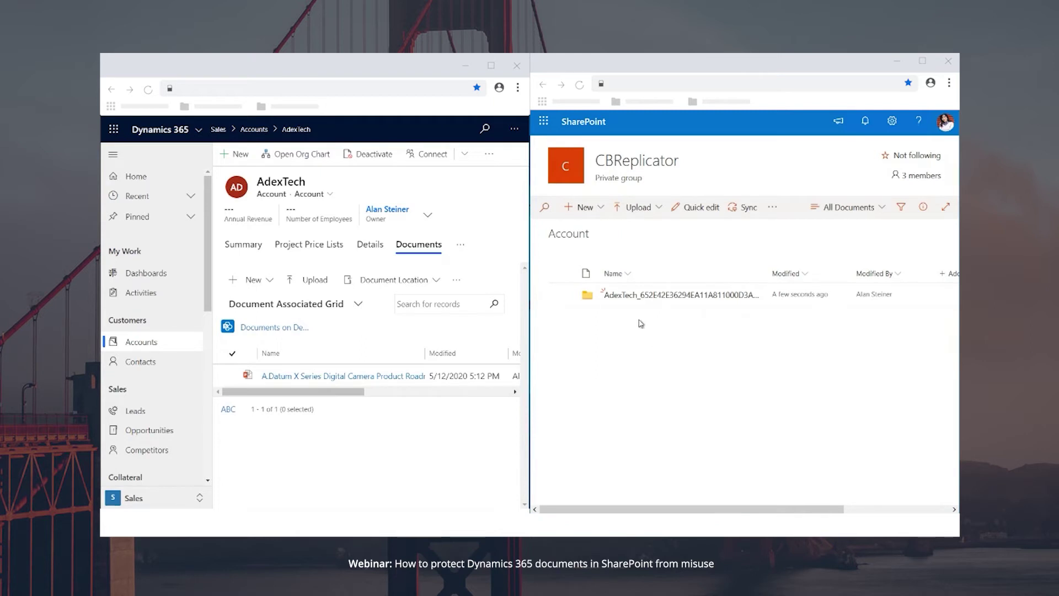
# - Open the sharing settings of the AdexTech account in Dynamics 365 again
pyautogui.click(489, 156)
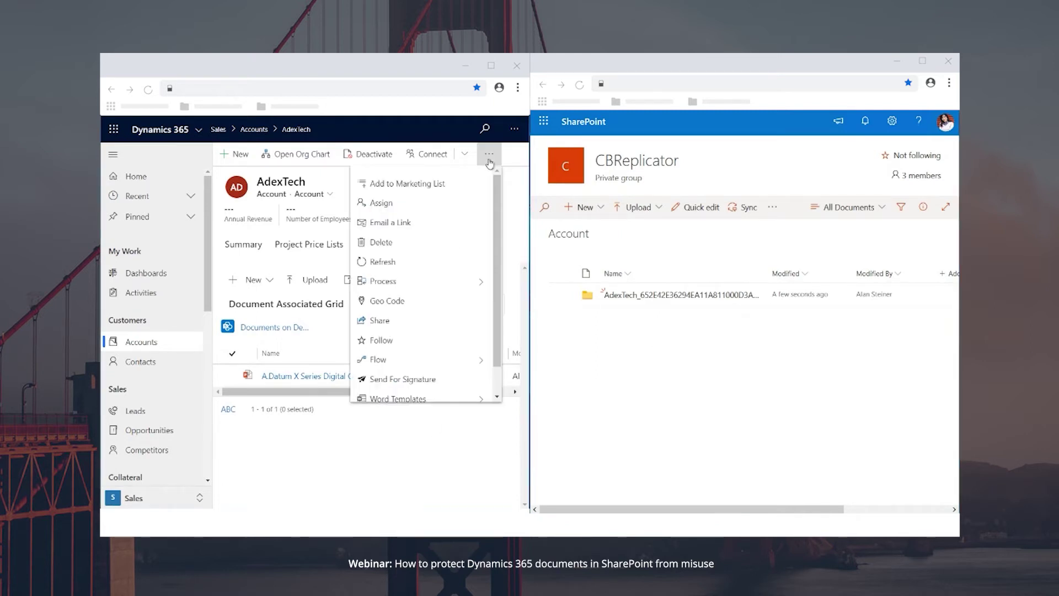
pyautogui.click(391, 321)
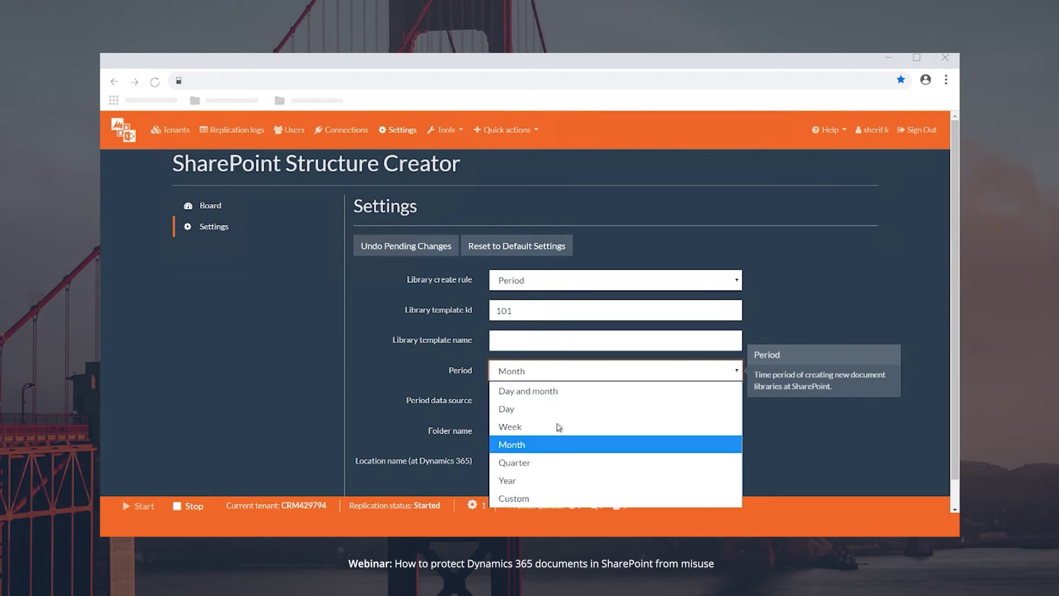
# - Review the library create rule, period, folder name and library template options in the SharePoint Structure Creator settings
pyautogui.click(440, 314)
pyautogui.click(530, 282)
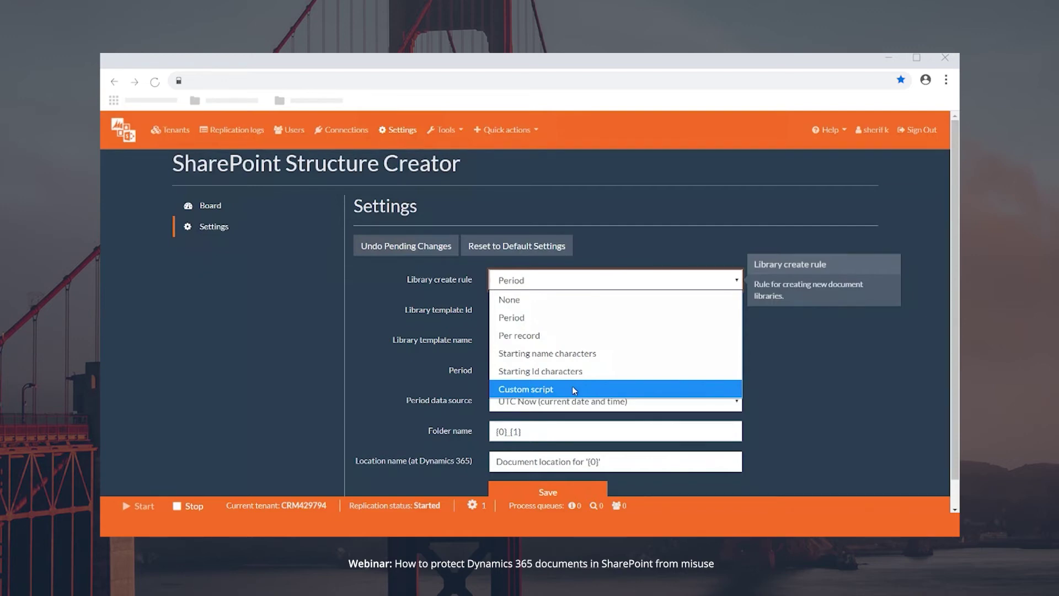
pyautogui.click(552, 431)
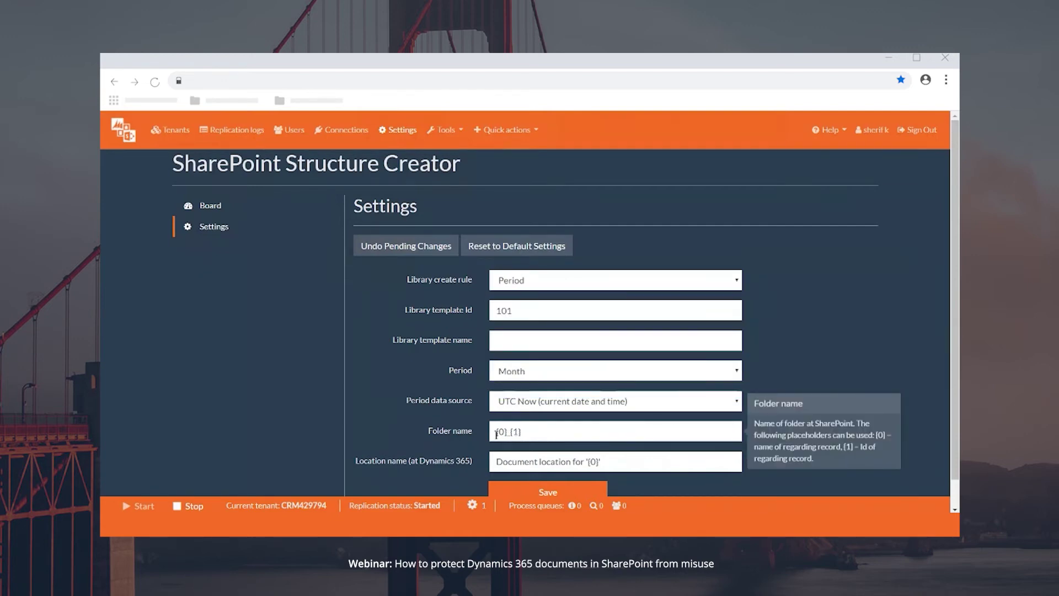
pyautogui.moveTo(509, 435)
pyautogui.moveTo(566, 274)
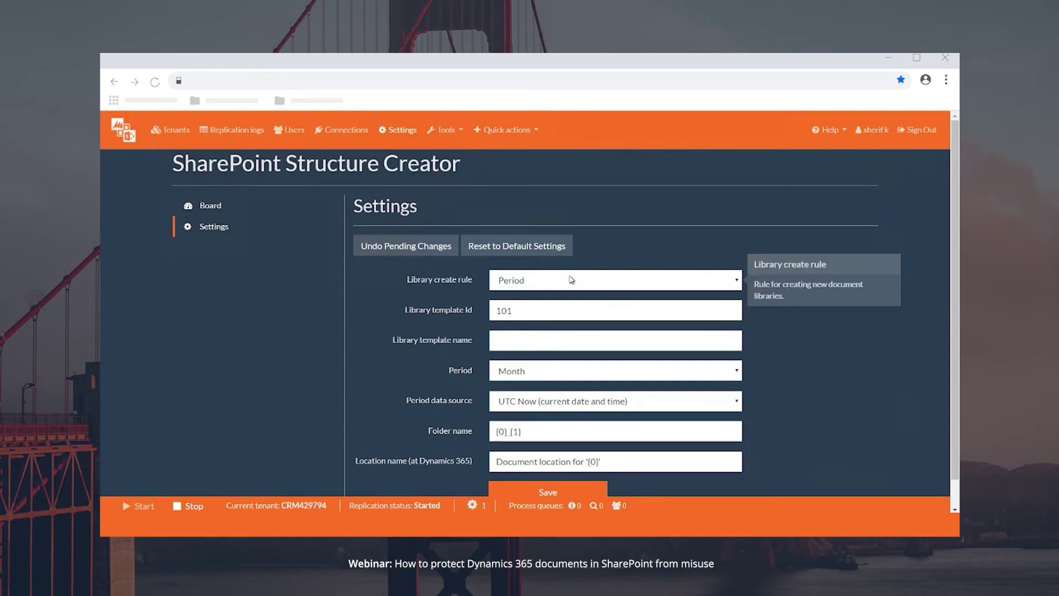
pyautogui.moveTo(515, 385)
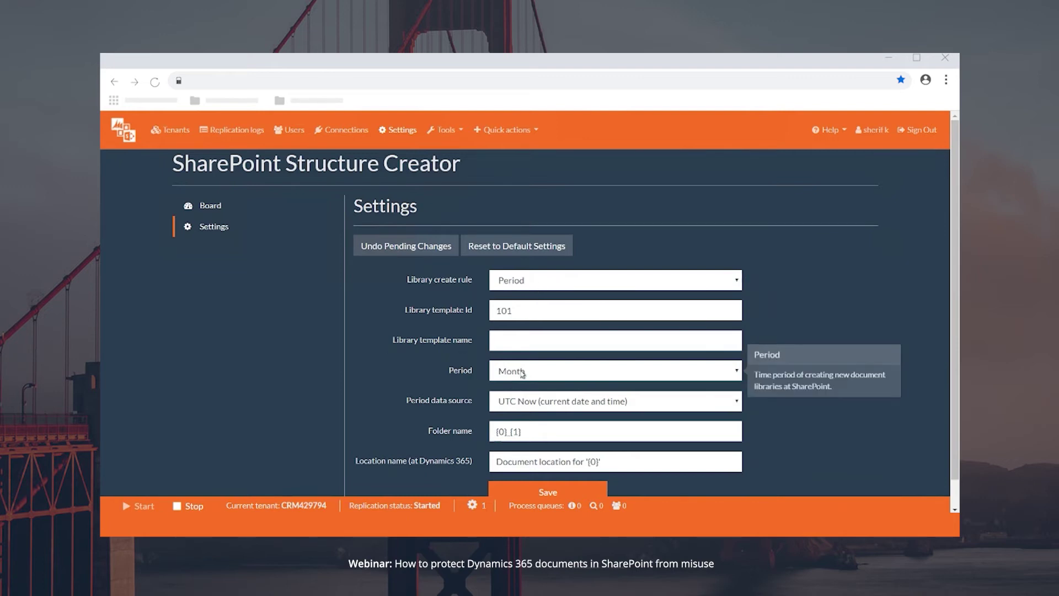
pyautogui.moveTo(534, 343)
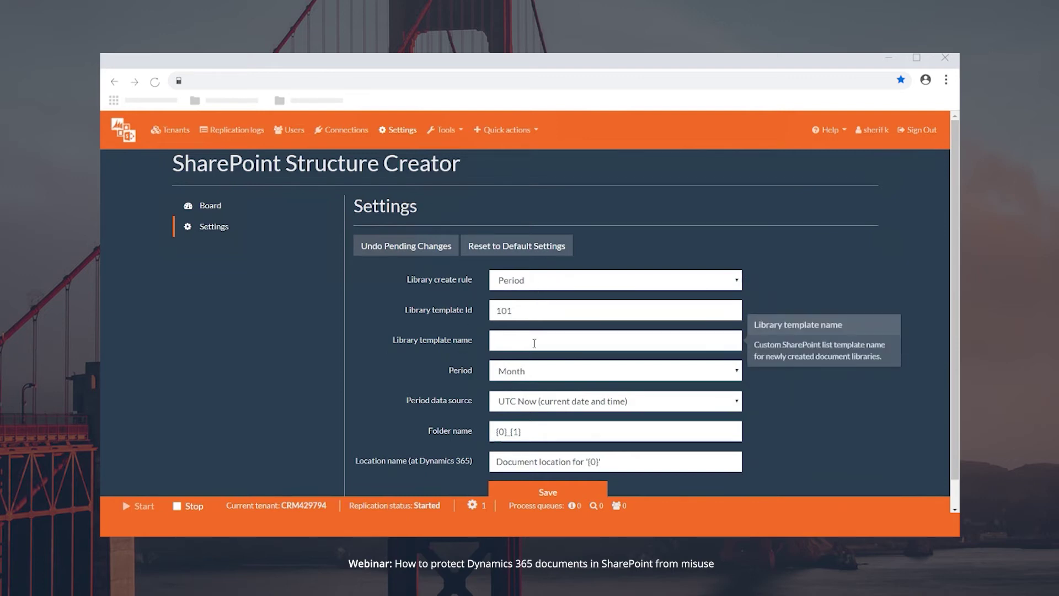
# - Activate the SharePoint Structure Creator from its board
pyautogui.click(211, 208)
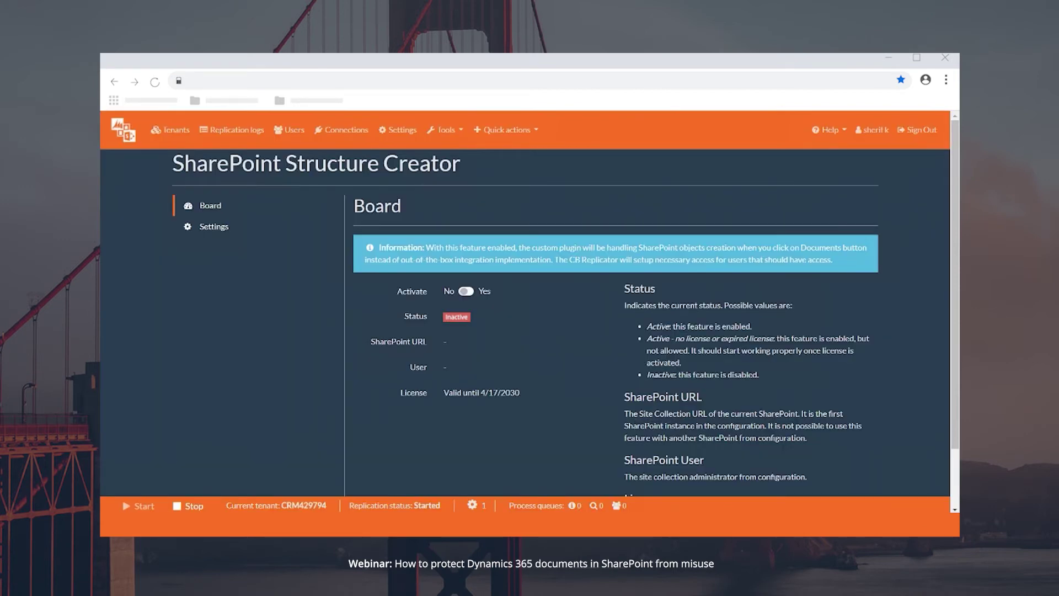
pyautogui.click(466, 291)
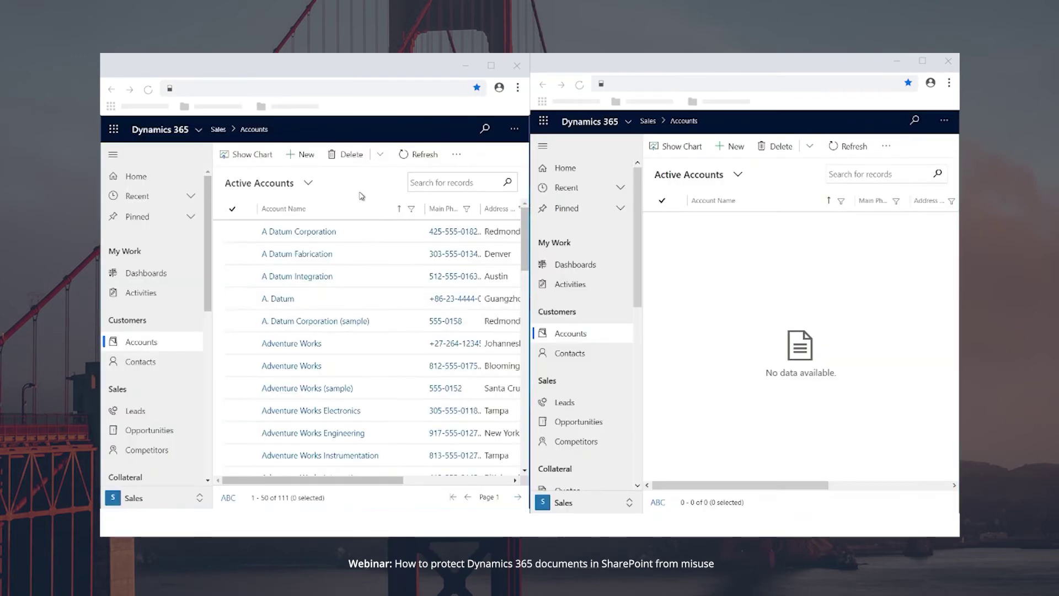
# - Create a new Dynamics 365 account named Aimstech and save it
pyautogui.click(301, 155)
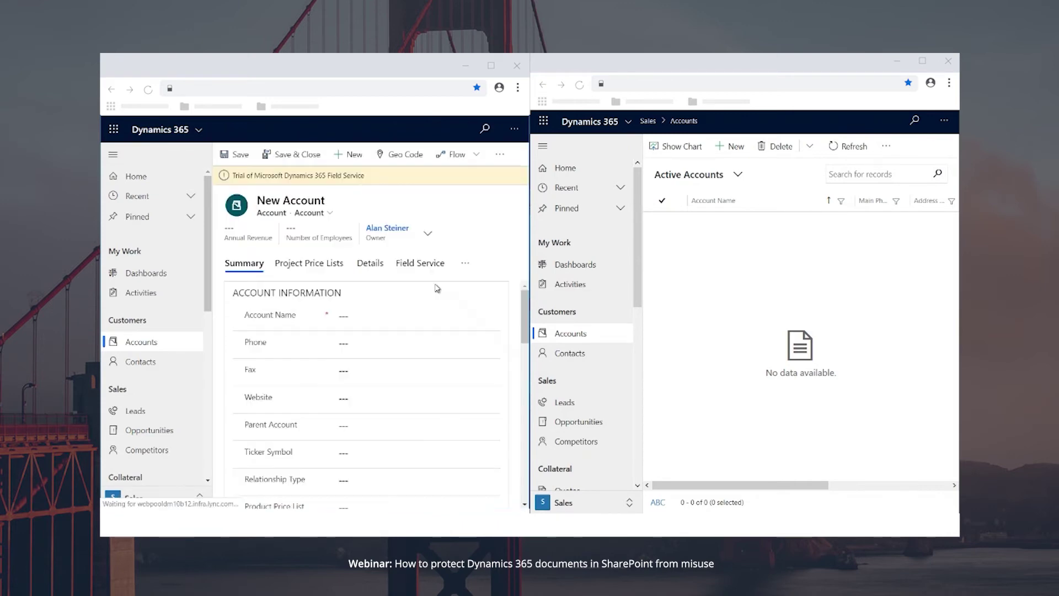
pyautogui.click(362, 316)
pyautogui.write('Aimstech')
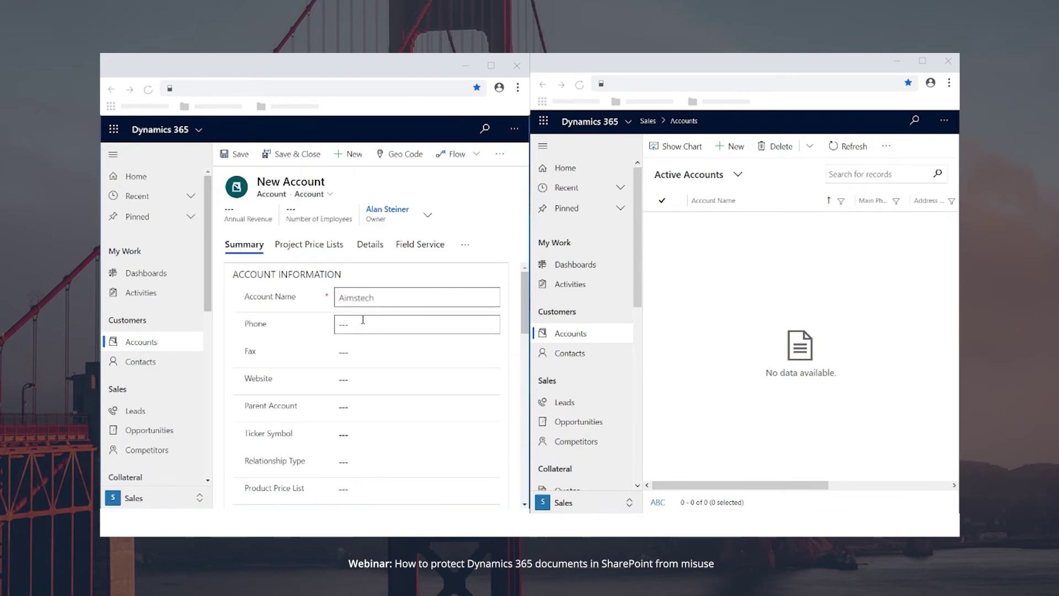
pyautogui.hotkey('ctrl', 's')
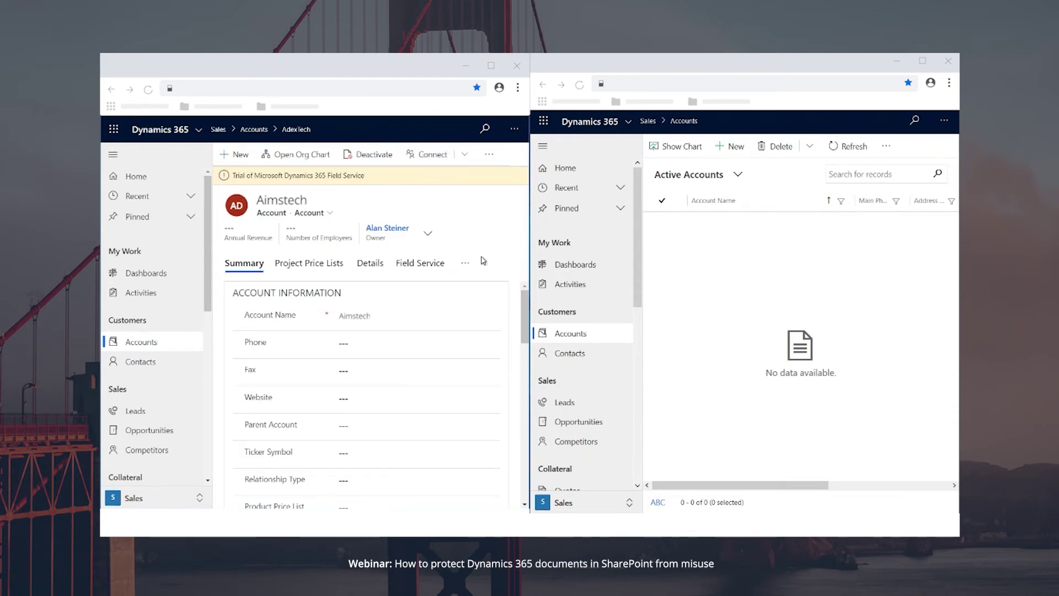
# - Upload the University Presentation file to the Aimstech account's related documents
pyautogui.click(465, 246)
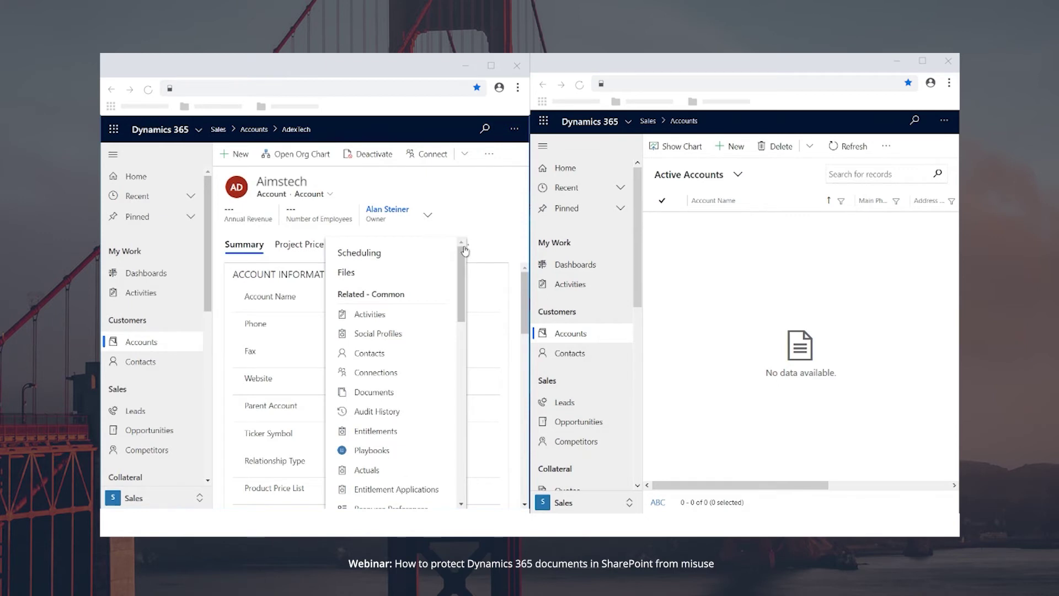
pyautogui.click(367, 393)
pyautogui.click(311, 284)
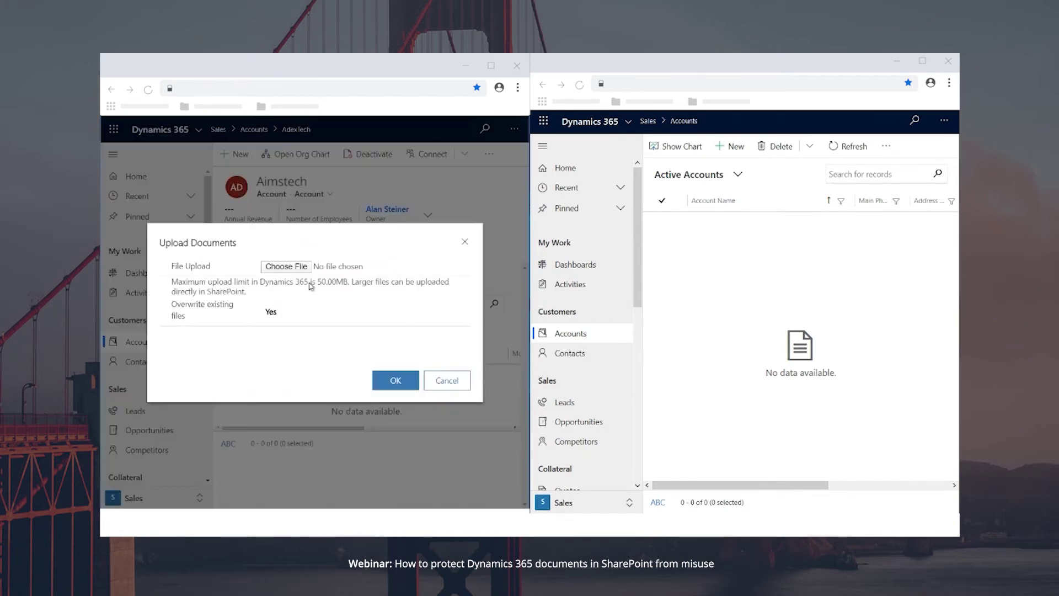
pyautogui.click(301, 271)
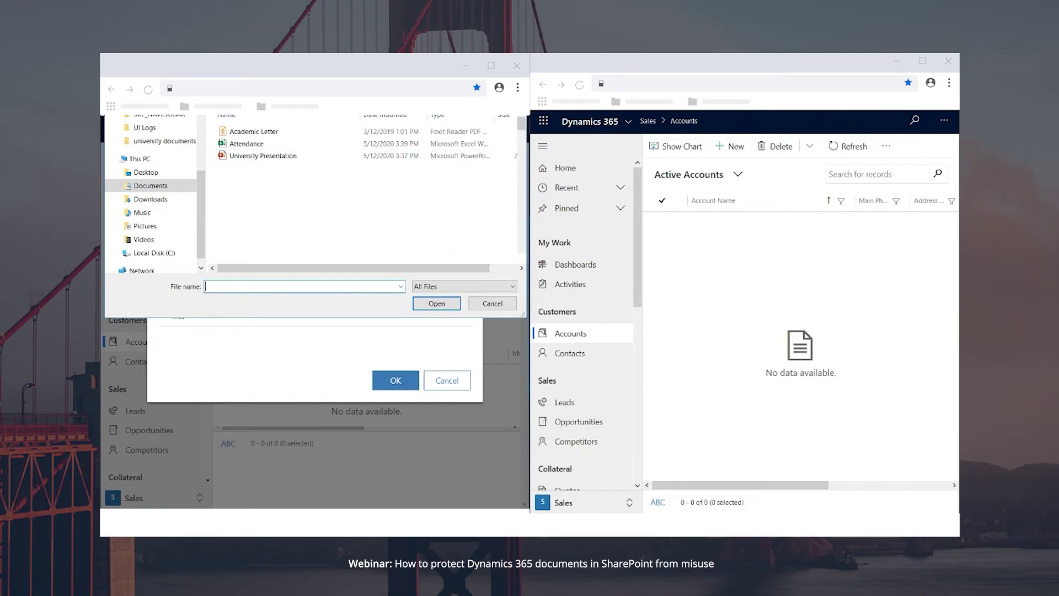
pyautogui.click(279, 168)
pyautogui.click(436, 303)
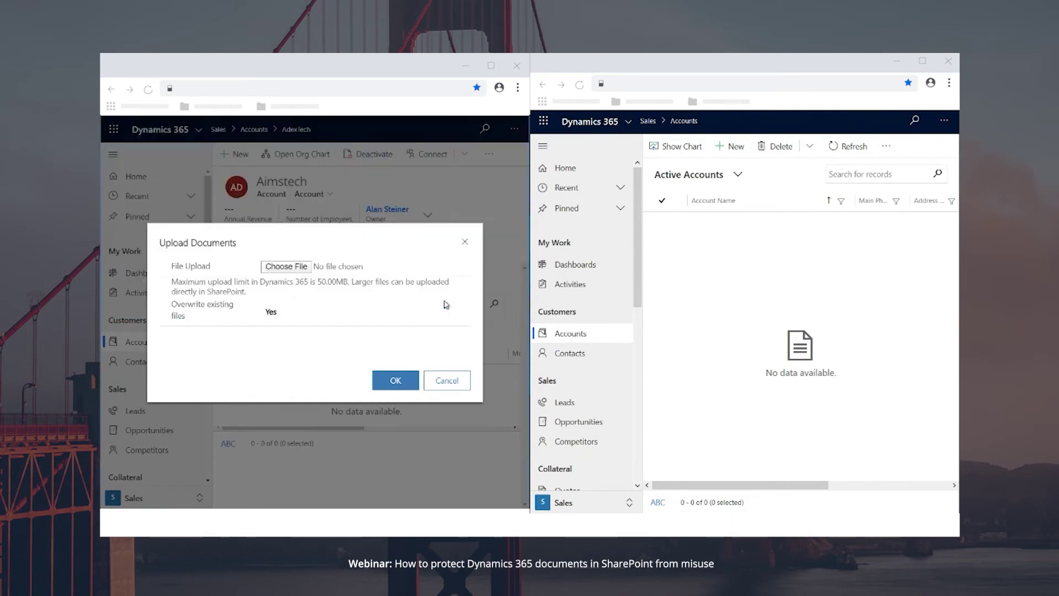
pyautogui.click(395, 380)
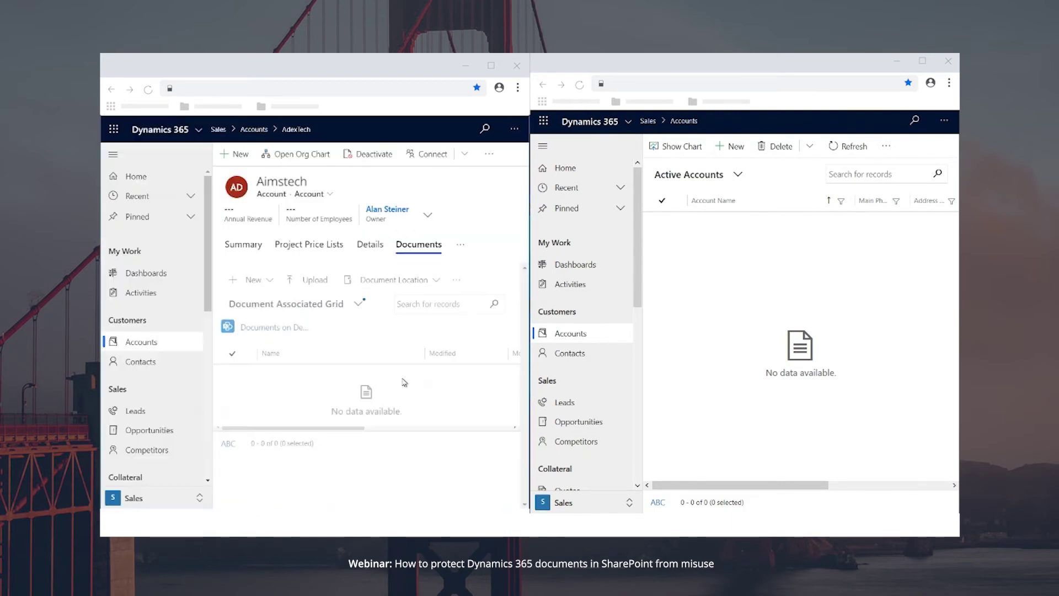